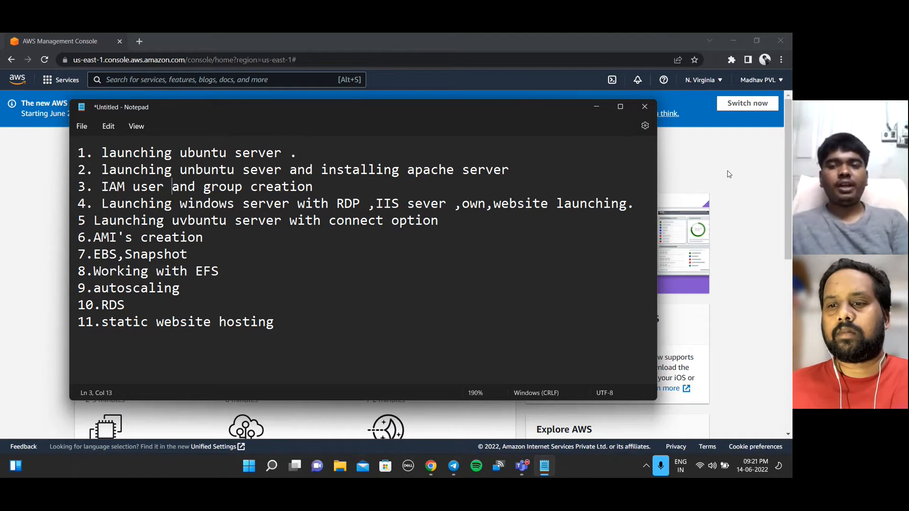
Highlight the first task, launching an Ubuntu server, in the Notepad task list and return to the AWS console in the browser
click(729, 176)
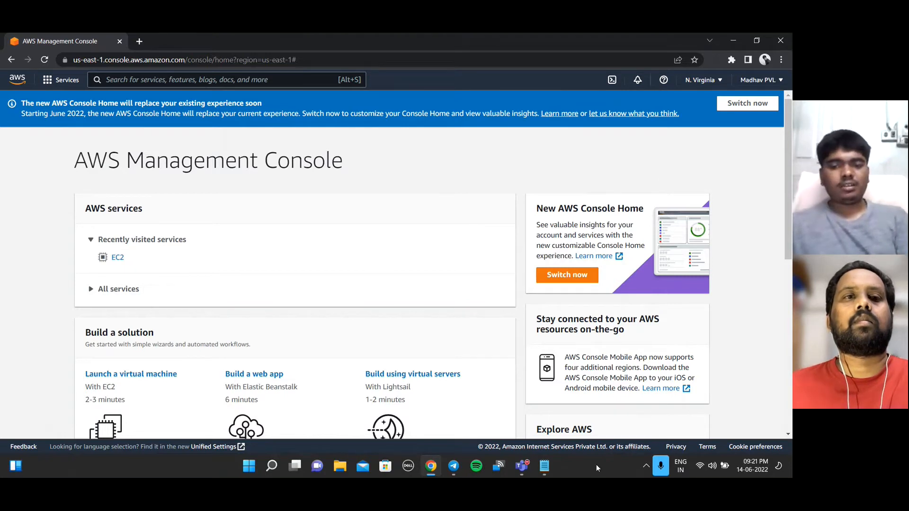
click(551, 473)
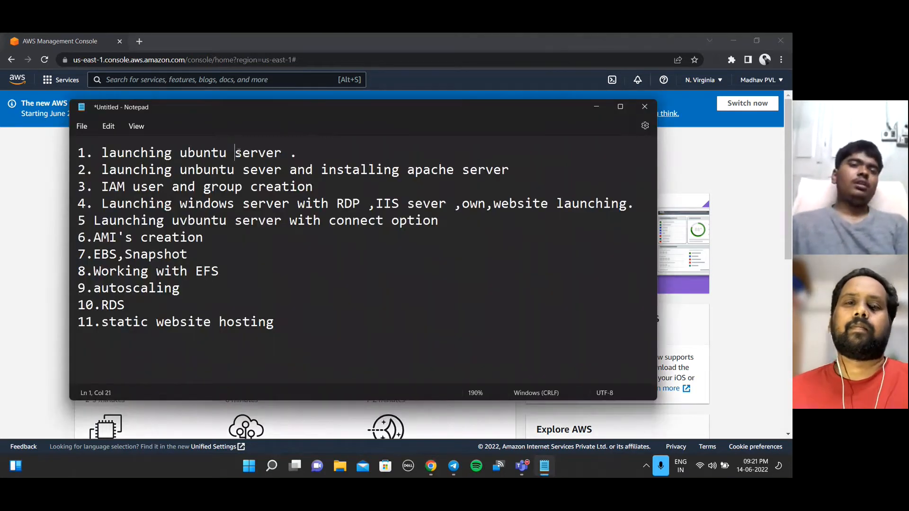
triple_click(239, 155)
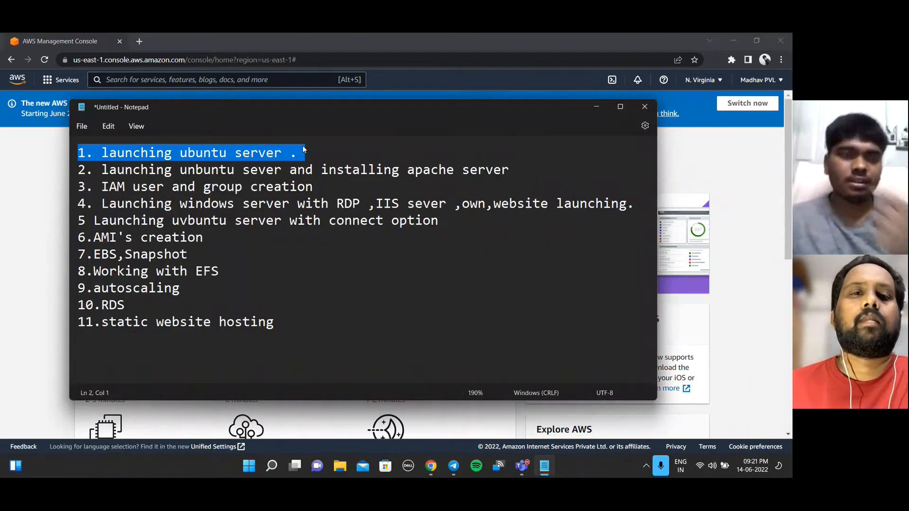
click(10, 223)
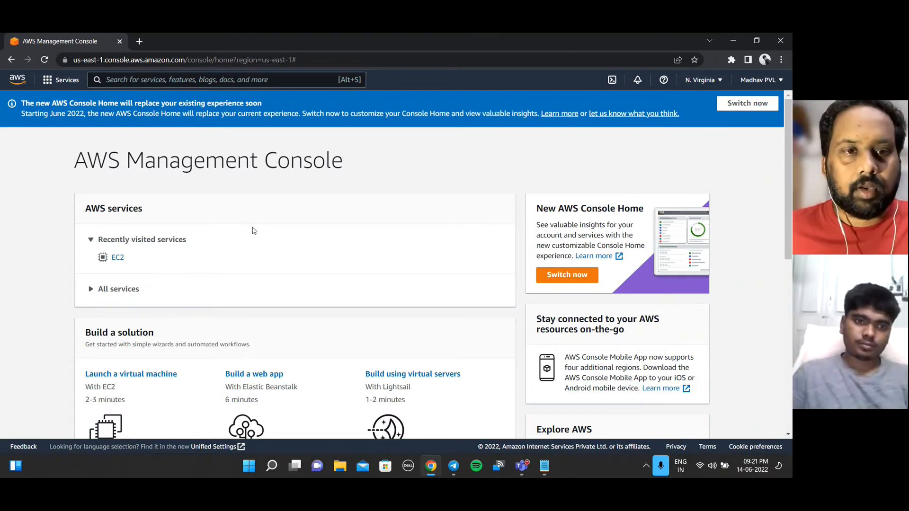
Go to the EC2 instances list and start launching a new instance
click(115, 258)
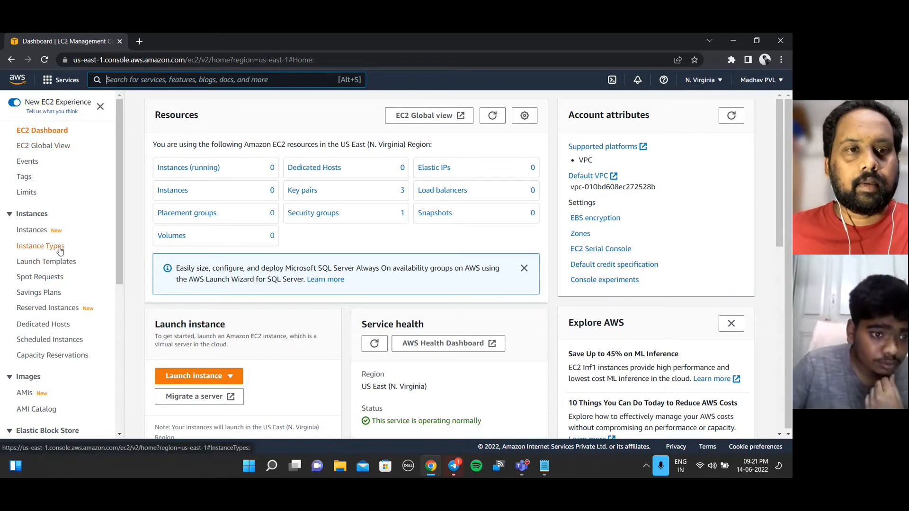
click(33, 231)
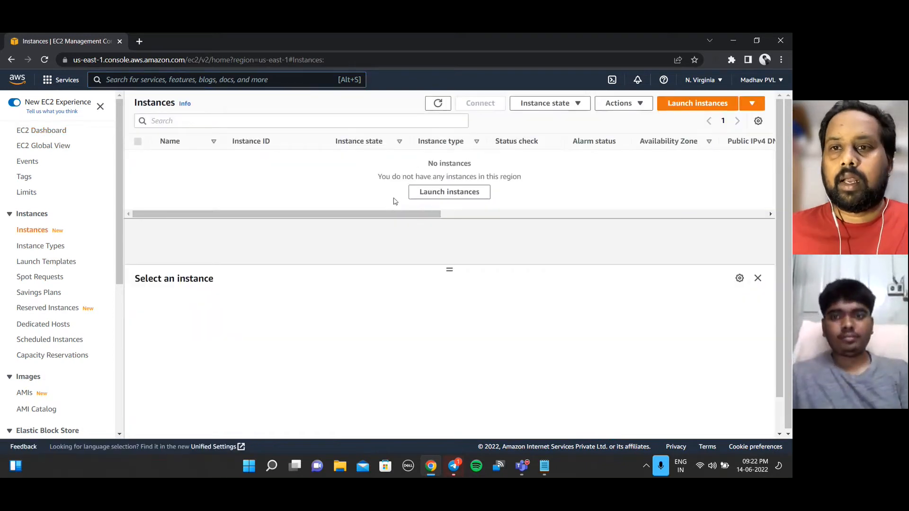
click(477, 194)
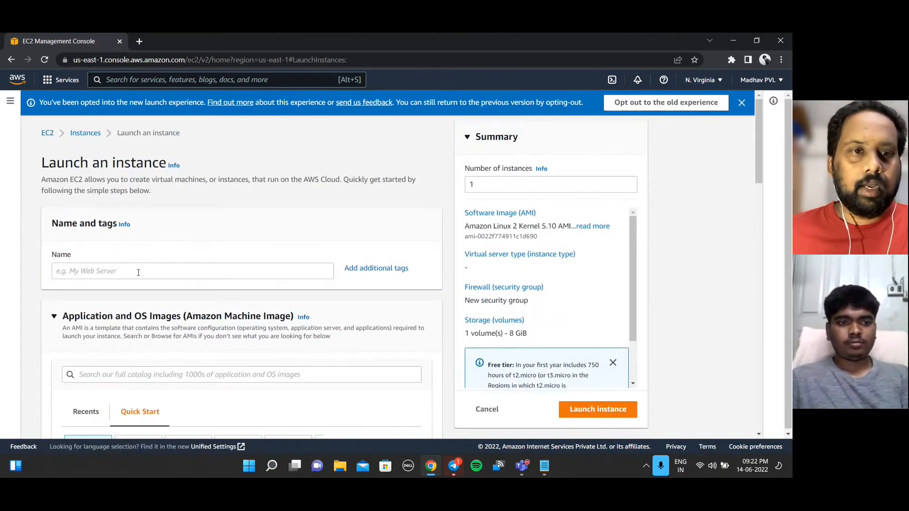
Name the new instance "My Instance"
click(138, 273)
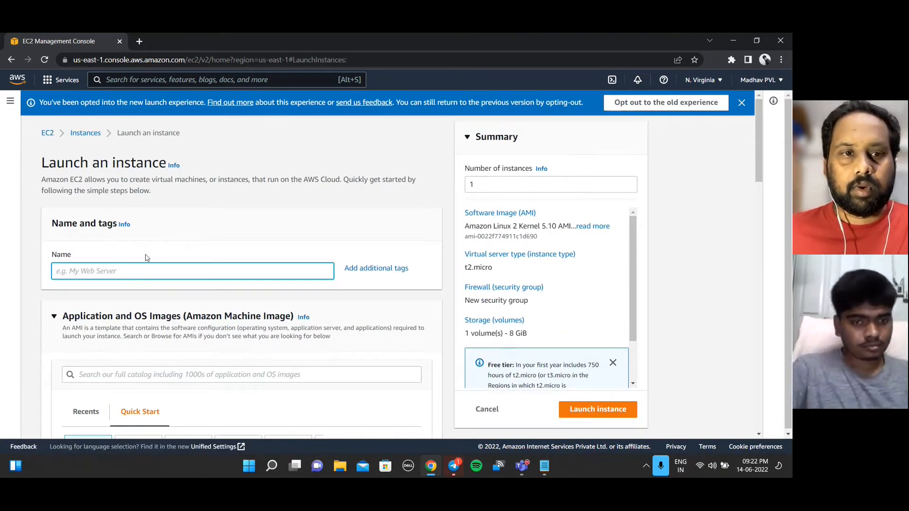
text(Muinstance)
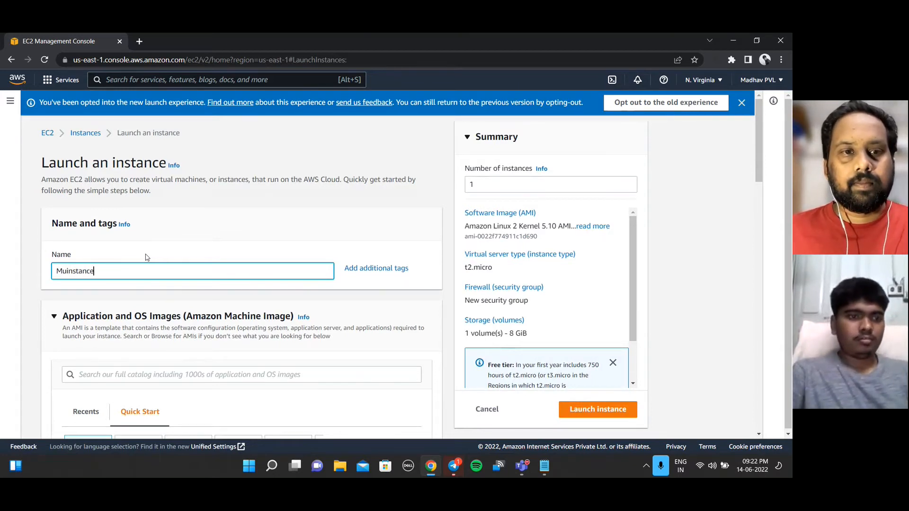
key(BackSpace)
key(BackSpace)
key(BackSpace)
key(BackSpace)
key(BackSpace)
key(BackSpace)
key(BackSpace)
text(y Instance)
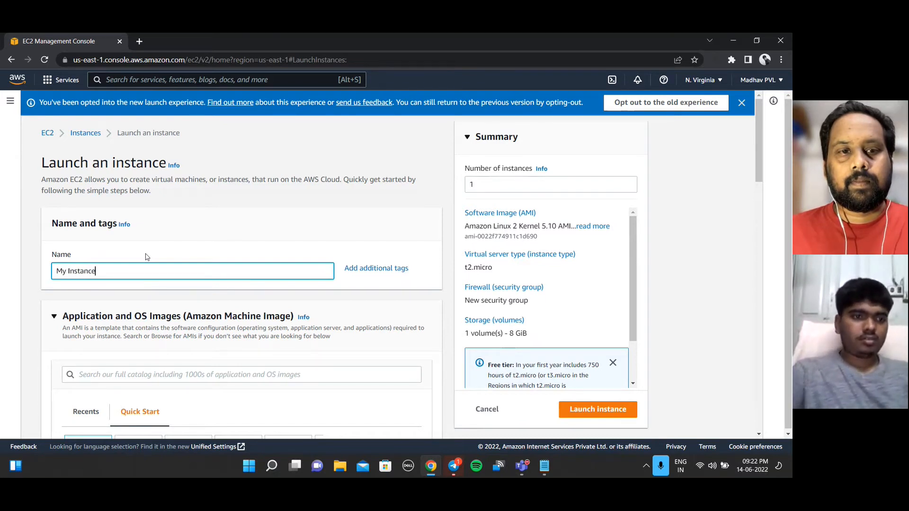
click(378, 246)
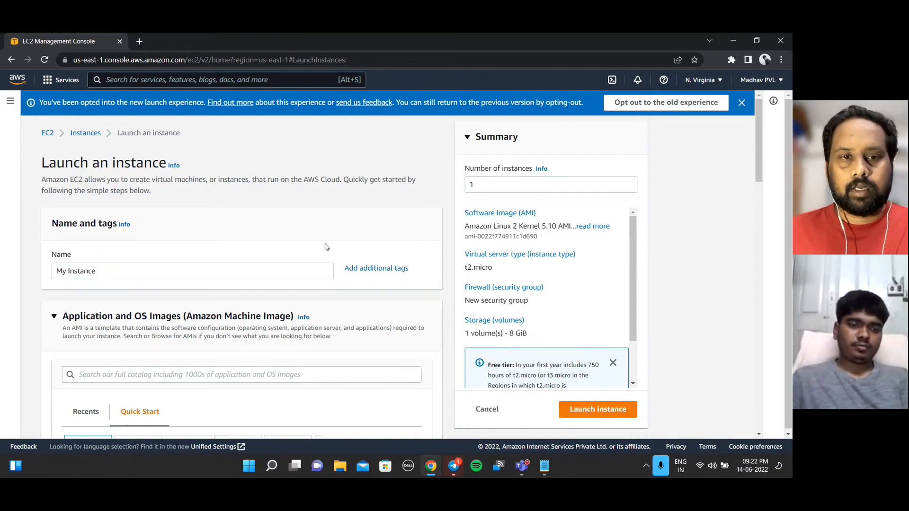
Choose Ubuntu as the operating system, with the Ubuntu Server 20.04 LTS (HVM), SSD Volume Type machine image
scroll(325, 246, down, 4)
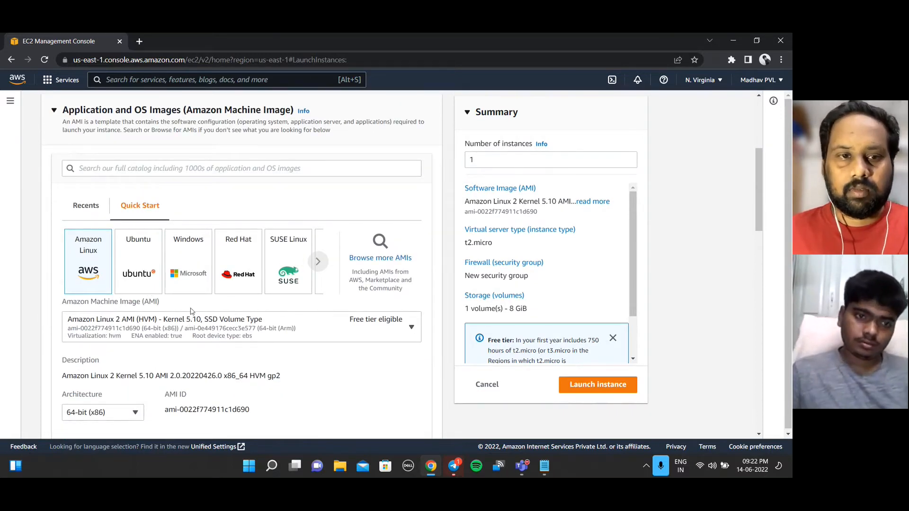
click(129, 273)
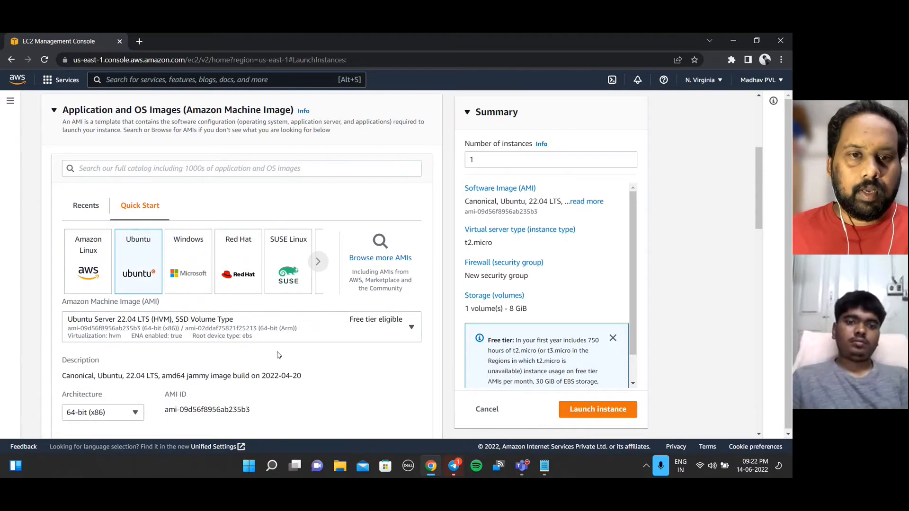
scroll(280, 355, down, 1)
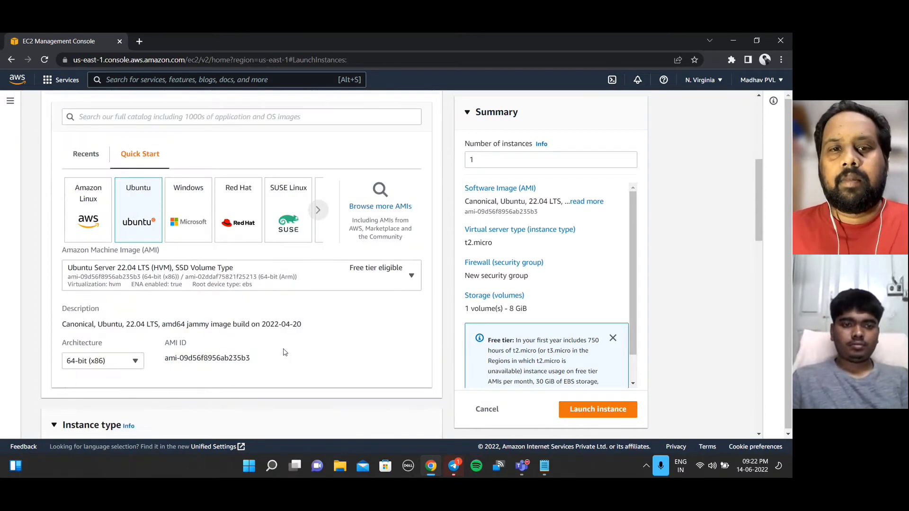
key(XF86AudioRaiseVolume)
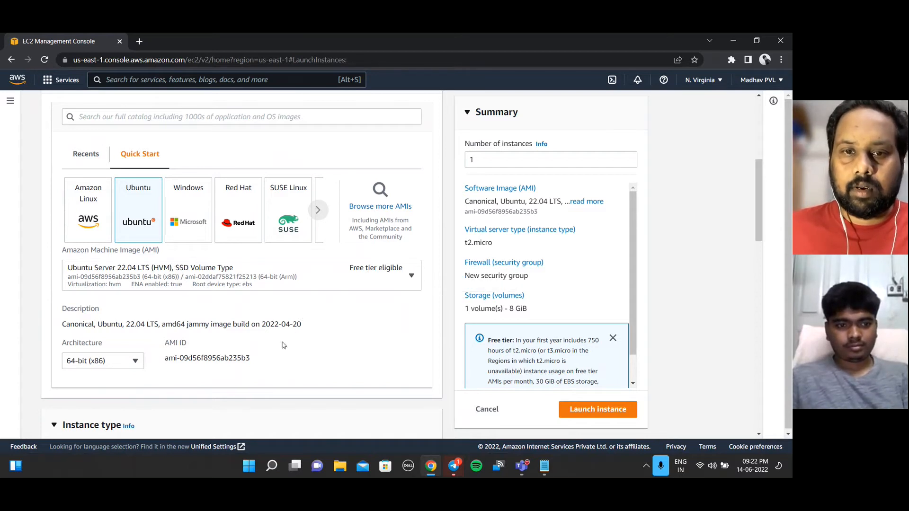
scroll(241, 342, down, 2)
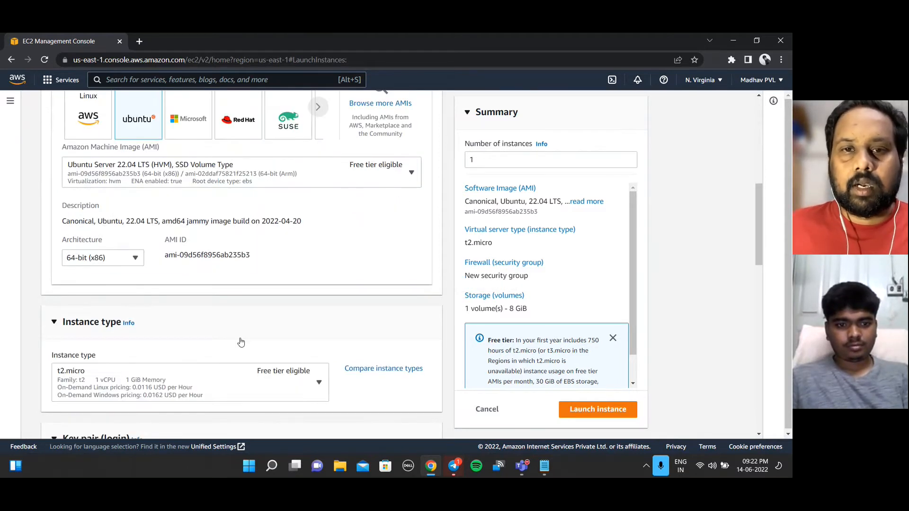
scroll(245, 339, up, 1)
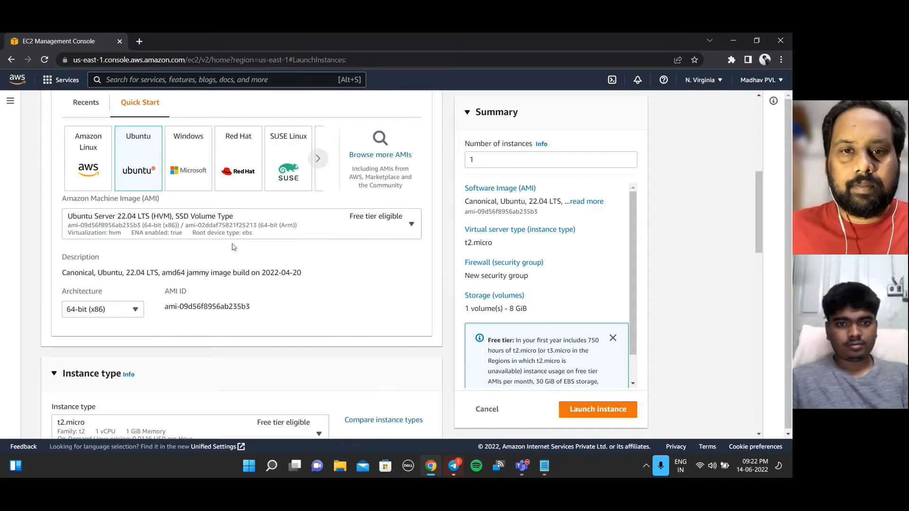
scroll(232, 246, up, 1)
click(265, 273)
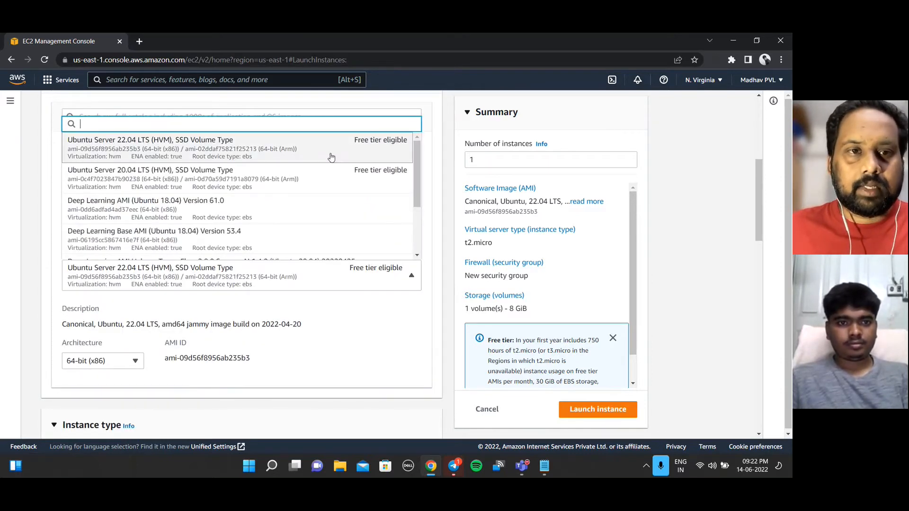
click(144, 171)
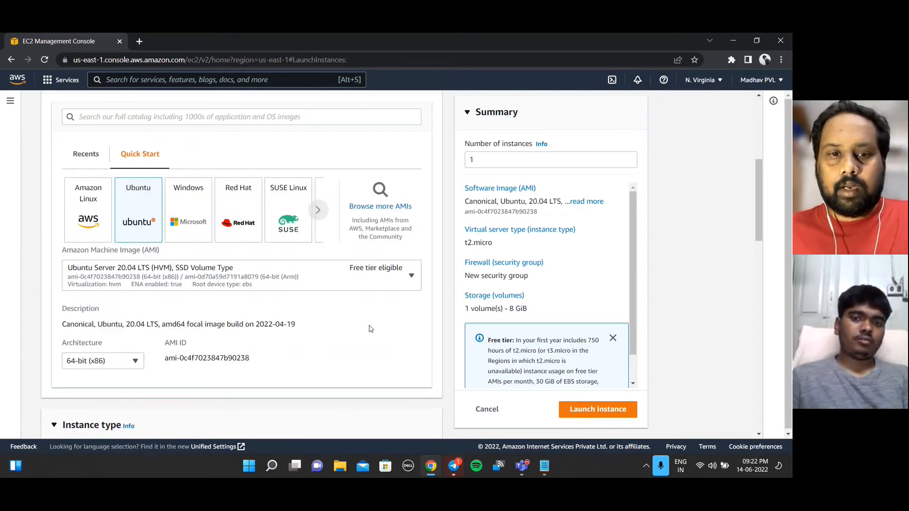
Create a new RSA key pair in .pem format for the instance login, named with the account holder's first name
scroll(371, 329, down, 4)
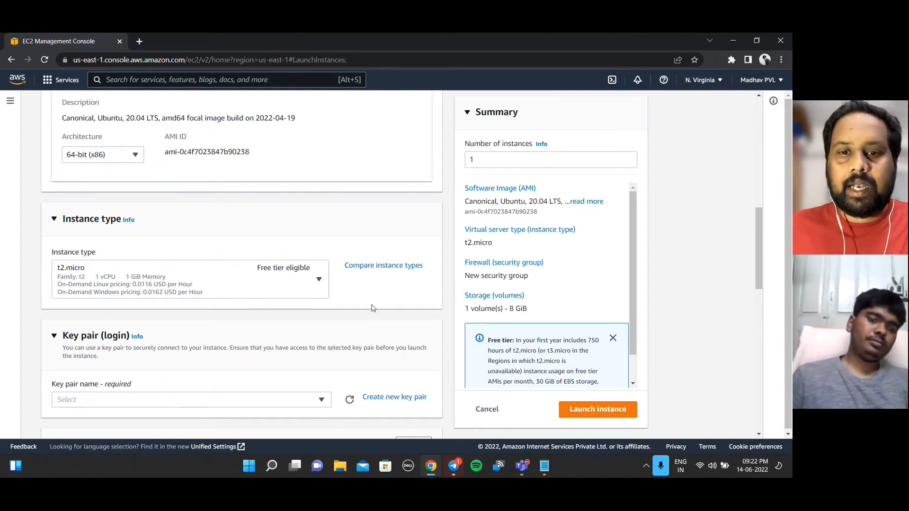
scroll(372, 308, down, 3)
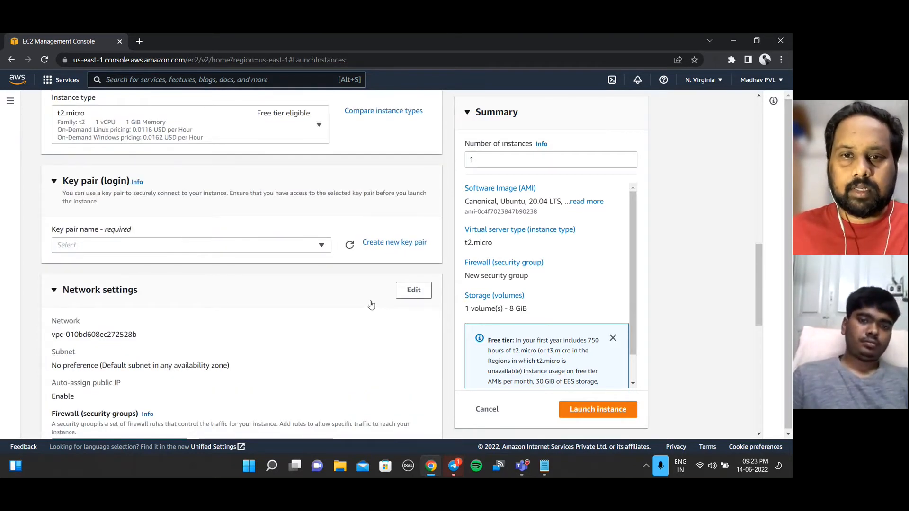
scroll(371, 305, down, 2)
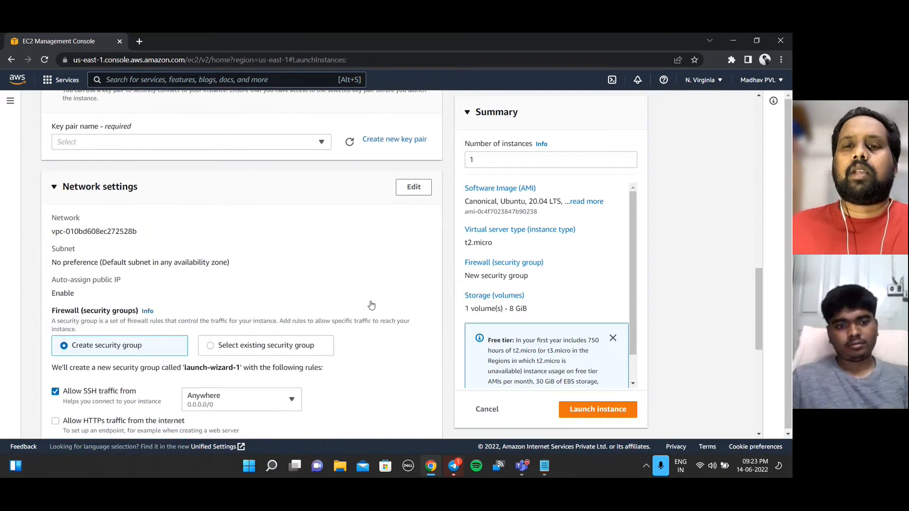
scroll(371, 293, down, 1)
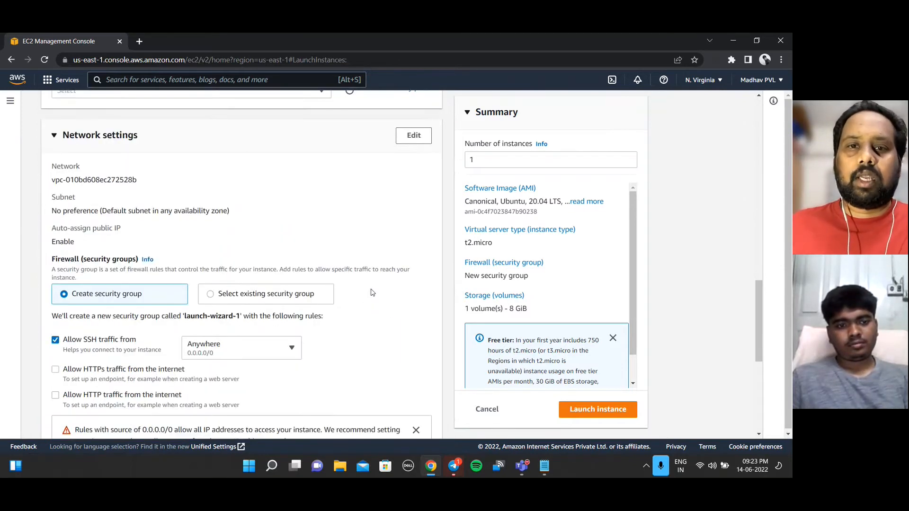
scroll(371, 293, up, 3)
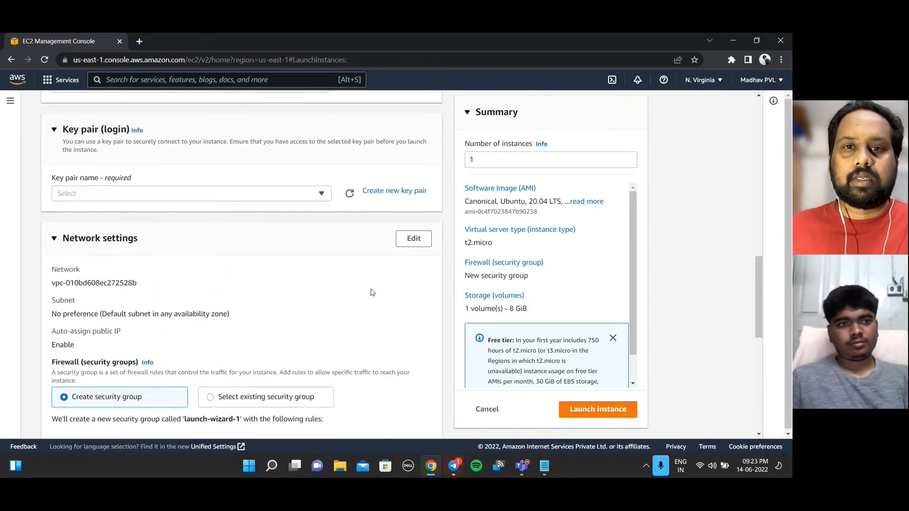
click(372, 244)
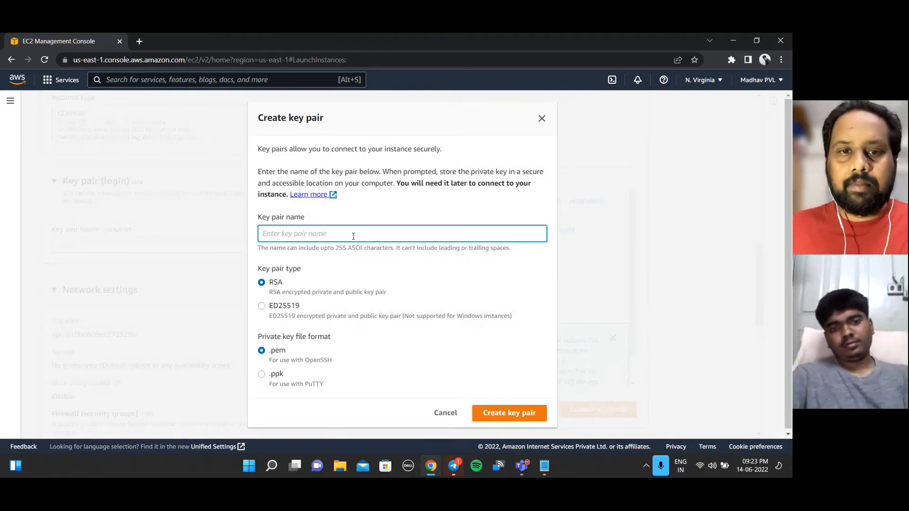
text(madhavpvl)
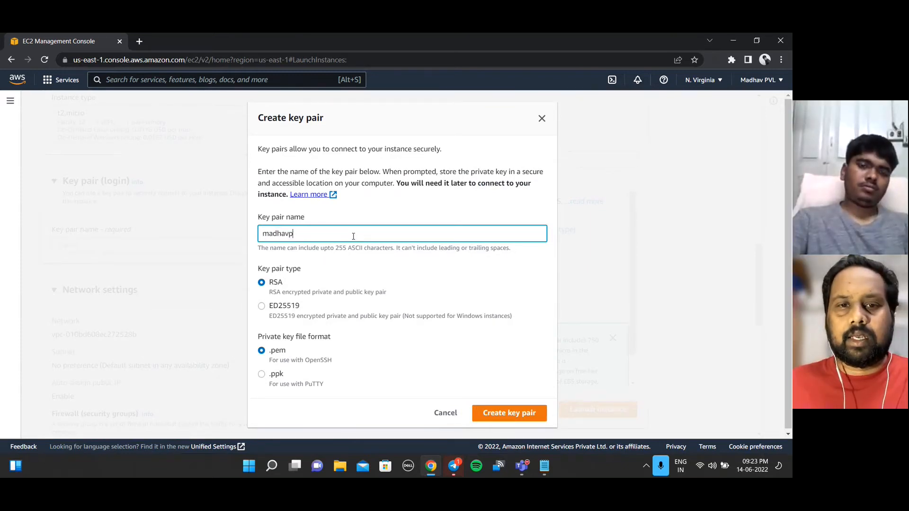
key(BackSpace)
key(BackSpace)
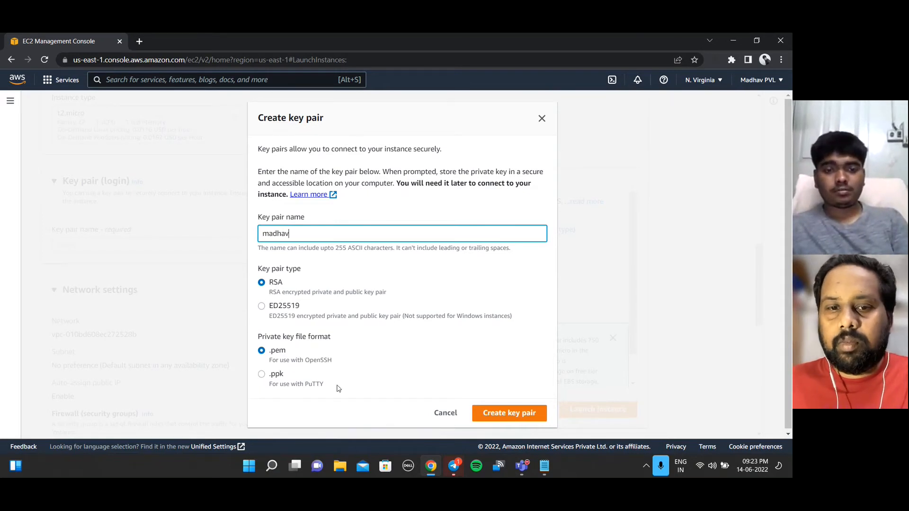
key(XF86AudioRaiseVolume)
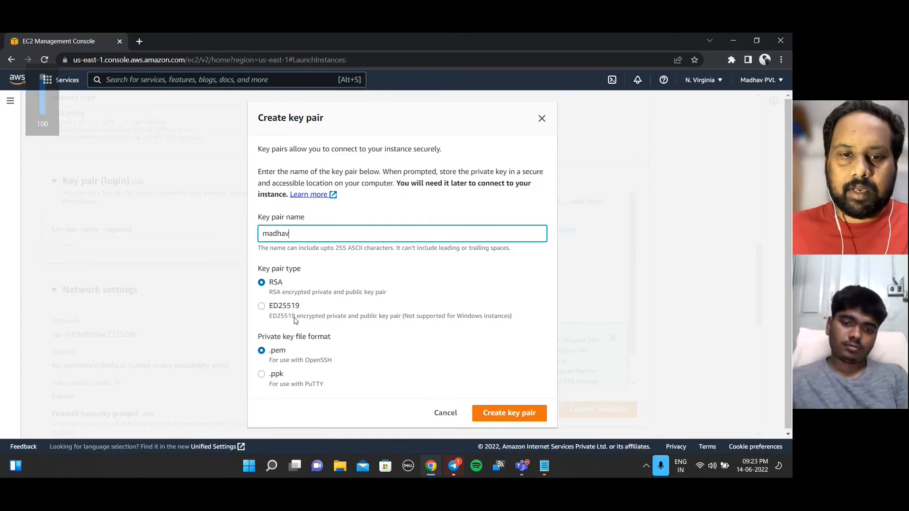
click(506, 415)
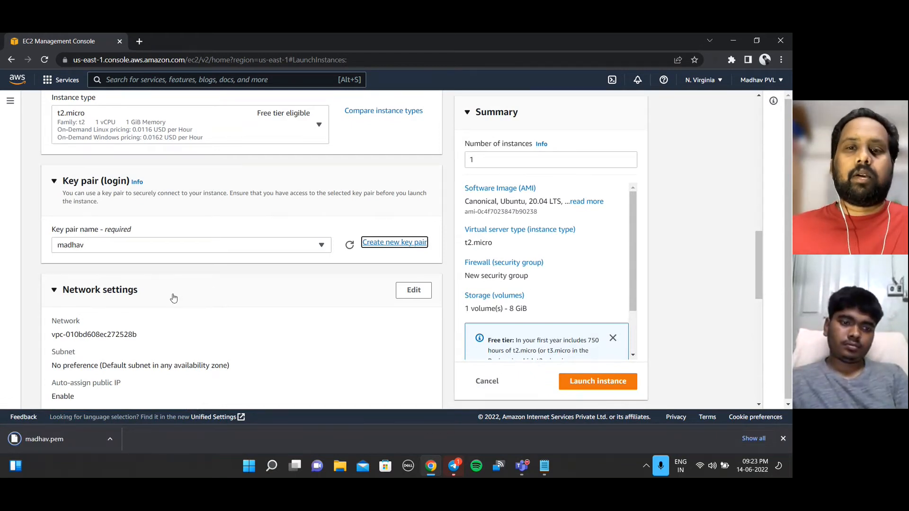
Edit the network settings and assign the instance to subnet-06b3d762b1ff05511 in availability zone us-east-1a
scroll(173, 297, down, 1)
scroll(175, 300, down, 2)
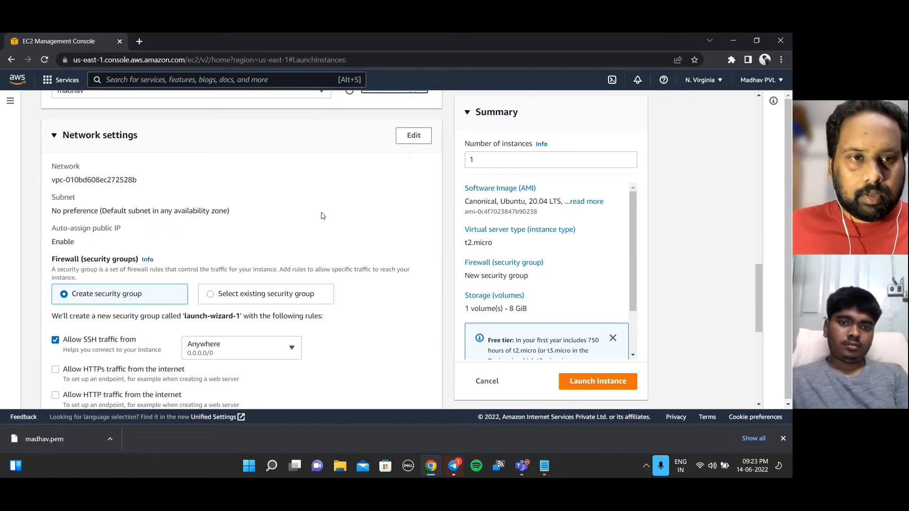
key(super)
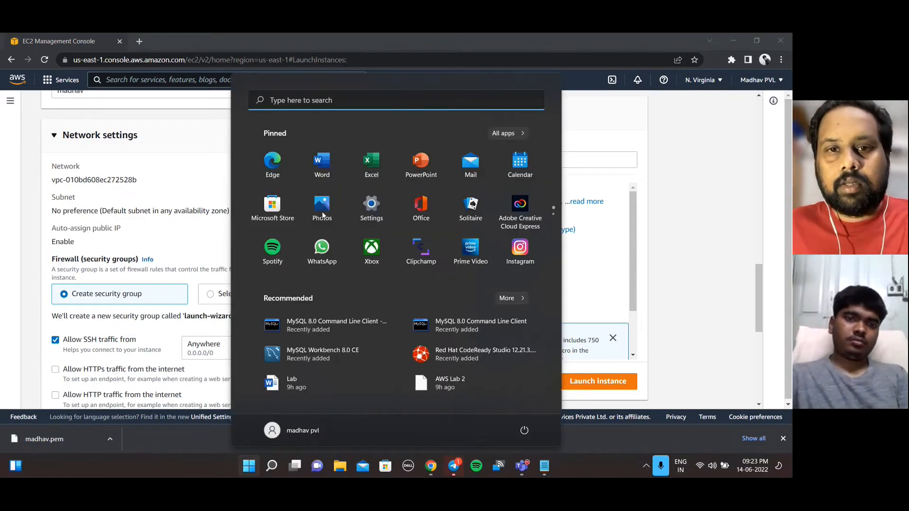
key(super)
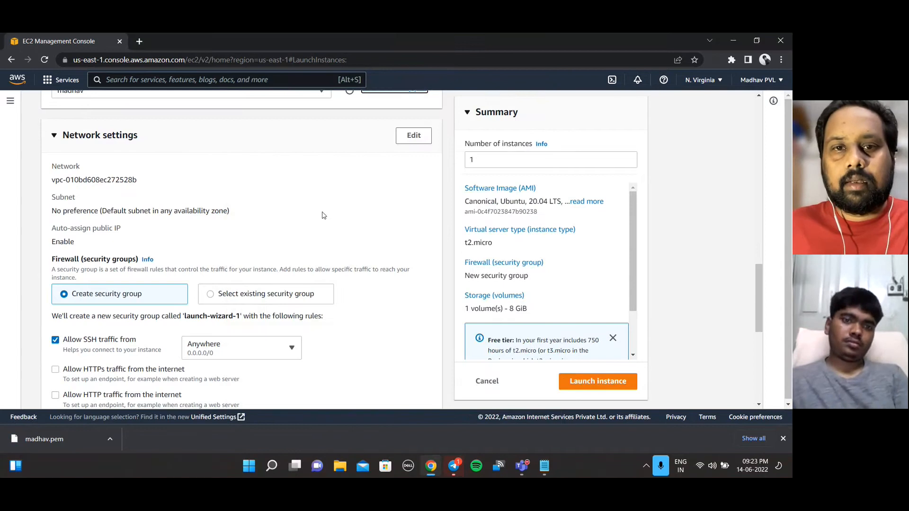
click(414, 135)
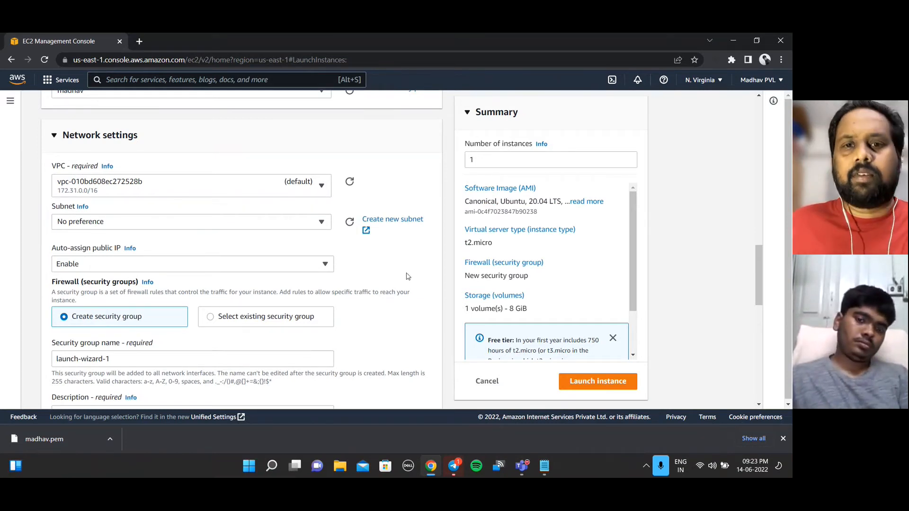
click(310, 226)
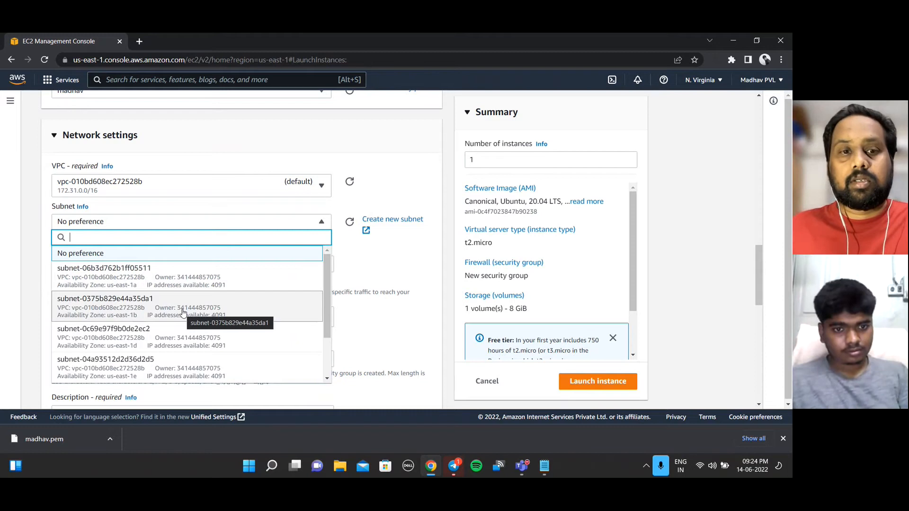
click(216, 286)
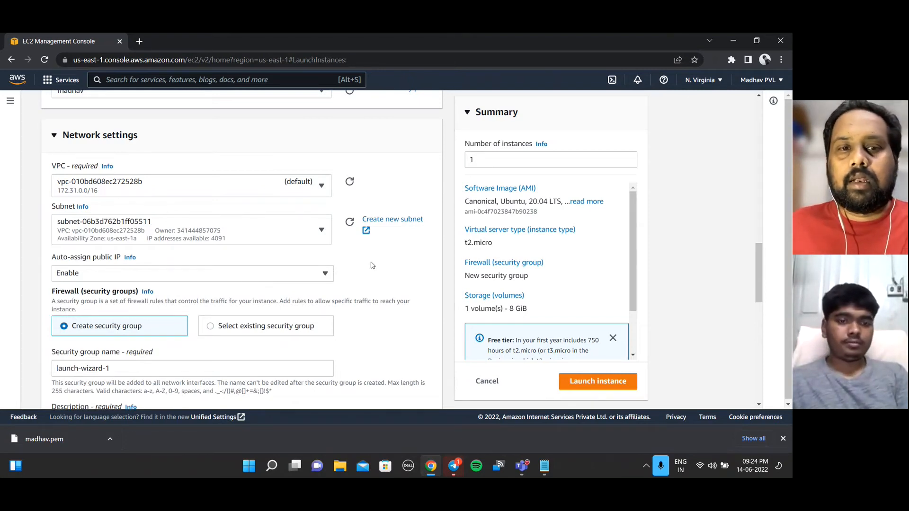
Use an existing security group for the instance's firewall and select the default group
scroll(371, 265, down, 2)
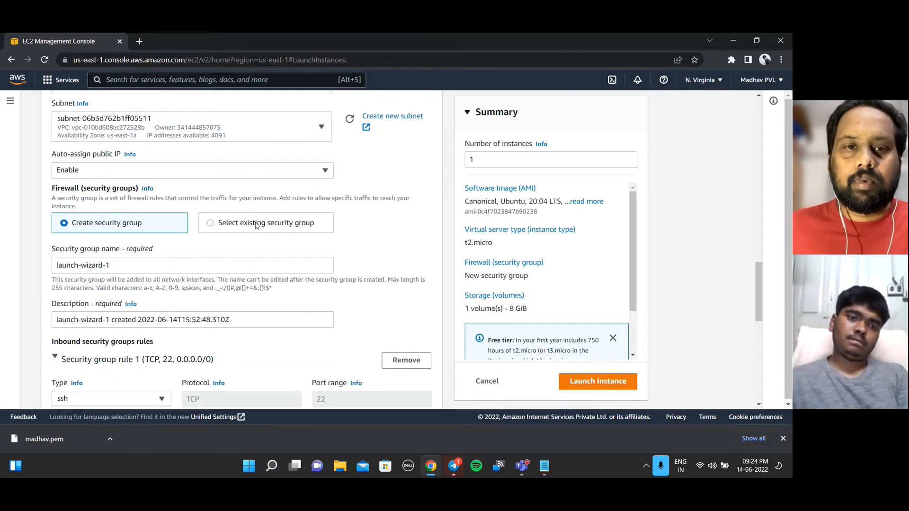
click(256, 224)
click(149, 265)
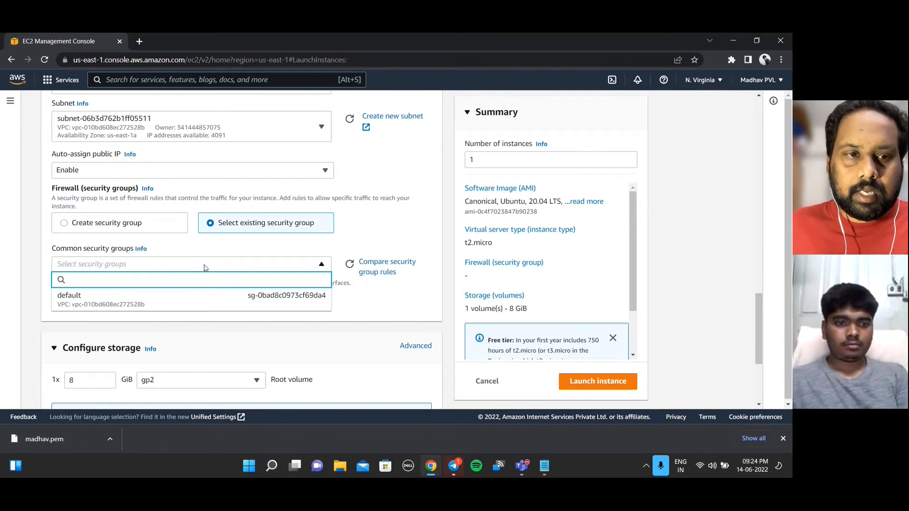
click(145, 301)
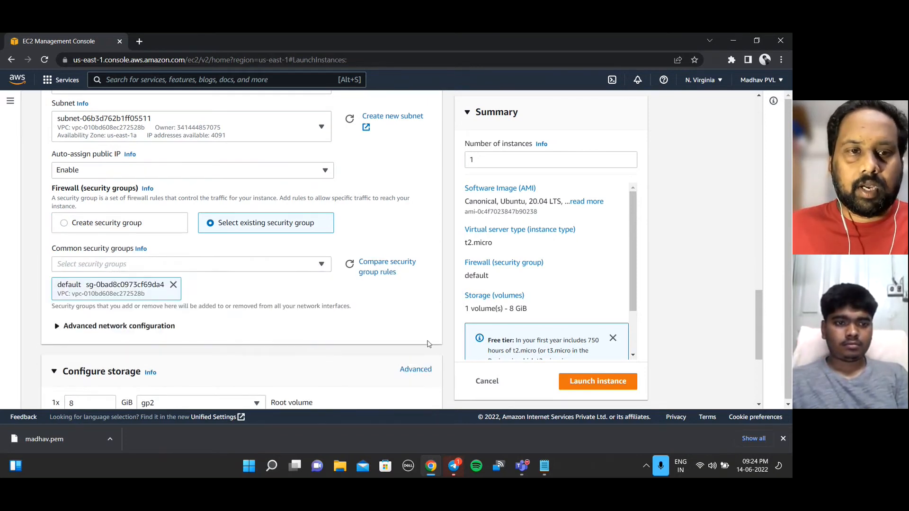
Review the storage configuration and launch summary, and launch the instance
scroll(272, 292, down, 3)
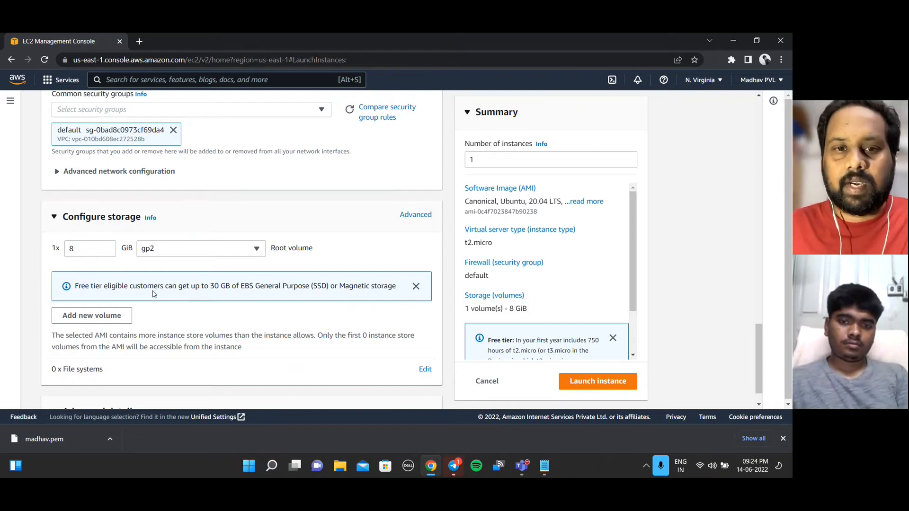
scroll(153, 293, down, 1)
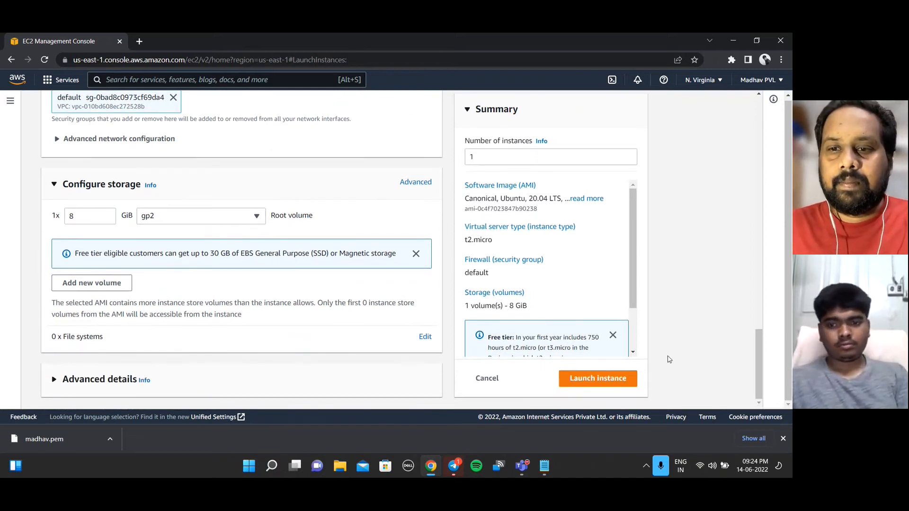
scroll(577, 271, down, 2)
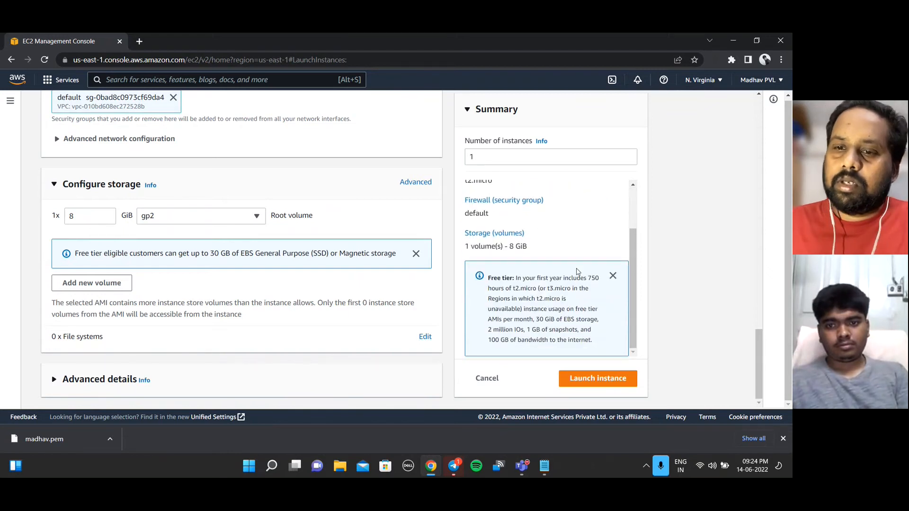
click(584, 378)
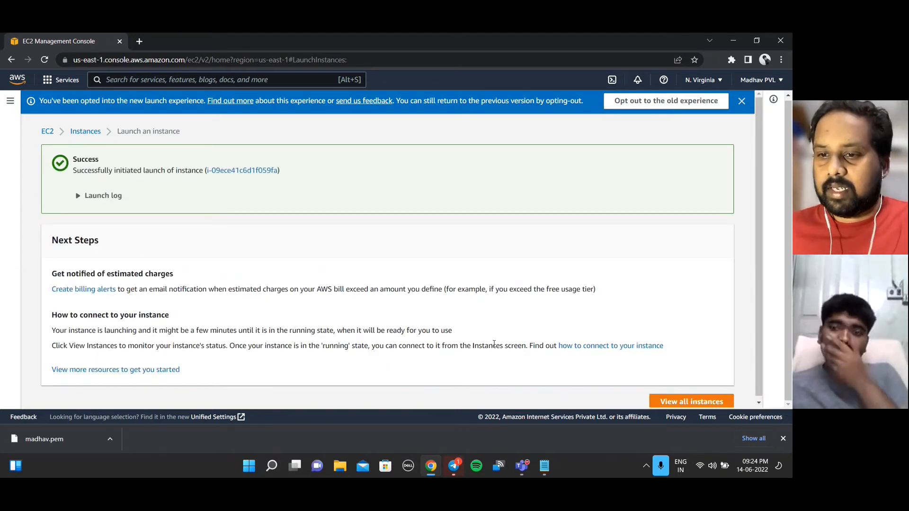
View all instances and reload the page to check the state of My Instance
click(681, 402)
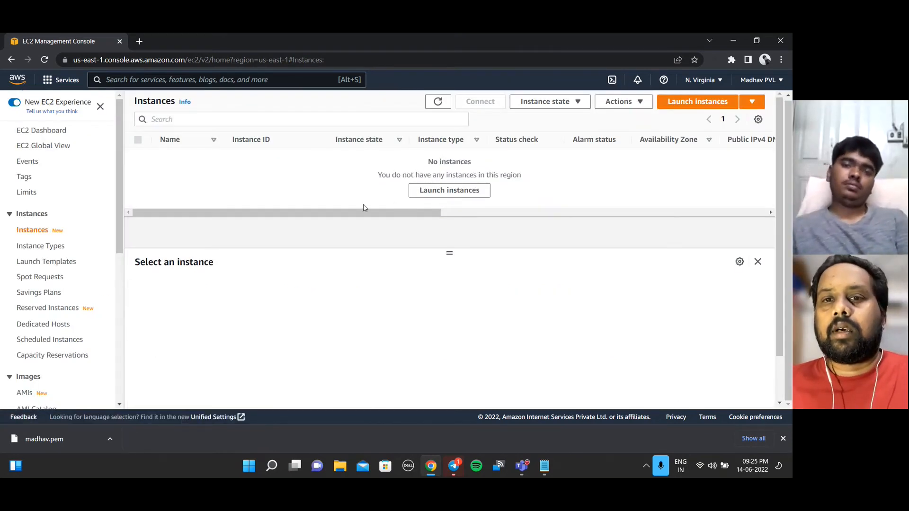
click(46, 60)
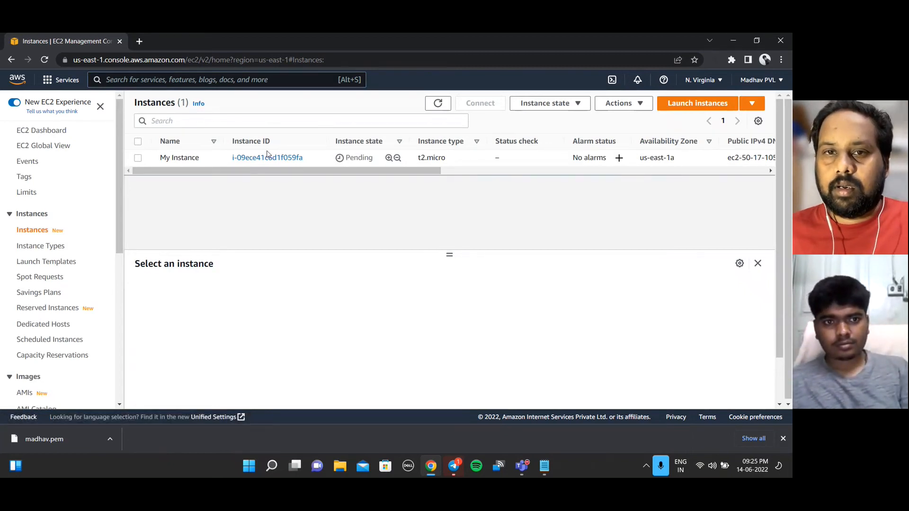
click(439, 107)
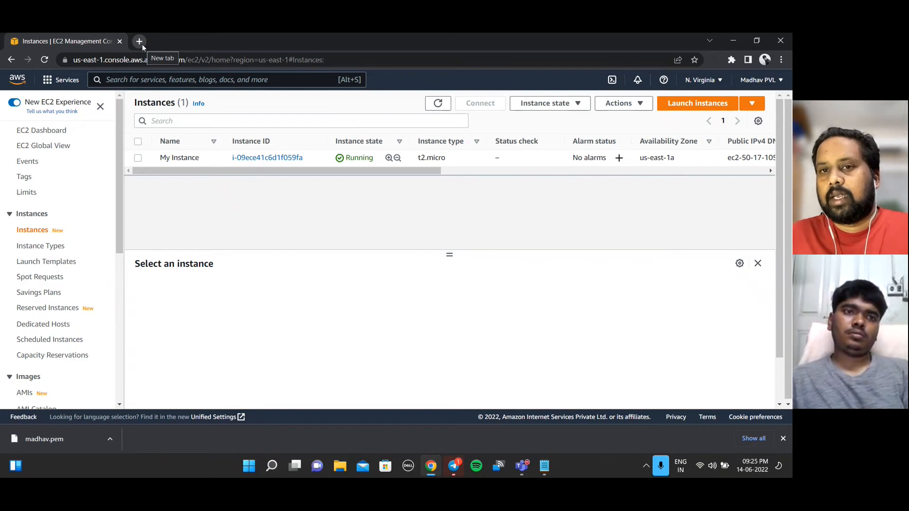
Refresh the instances list repeatedly to monitor the status check of My Instance
click(438, 104)
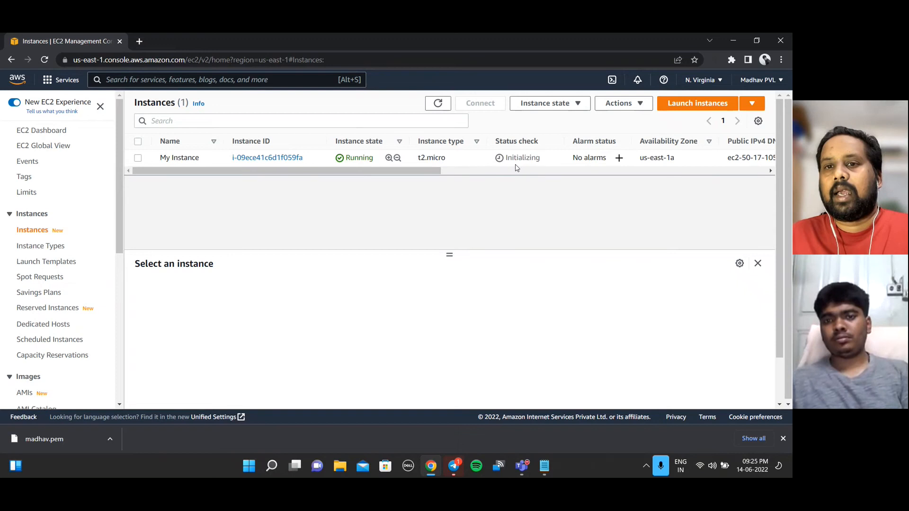
click(434, 110)
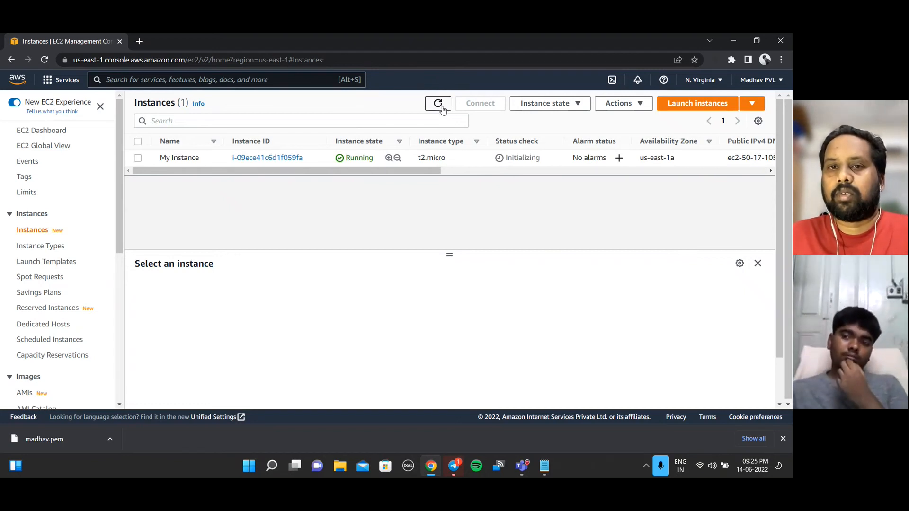
click(442, 109)
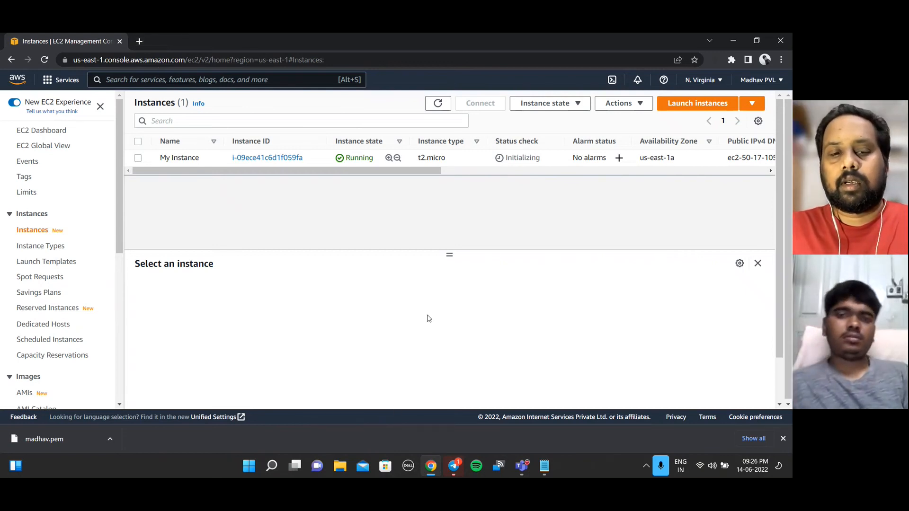
click(438, 105)
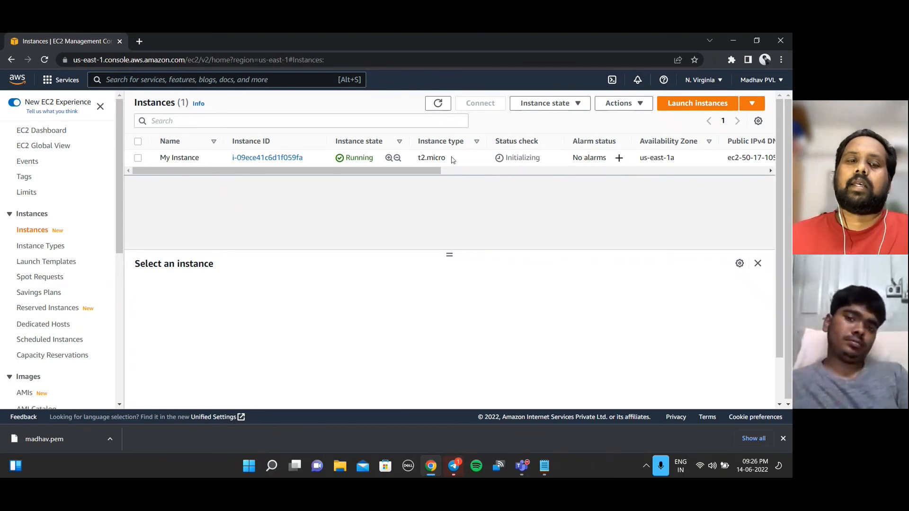
click(440, 102)
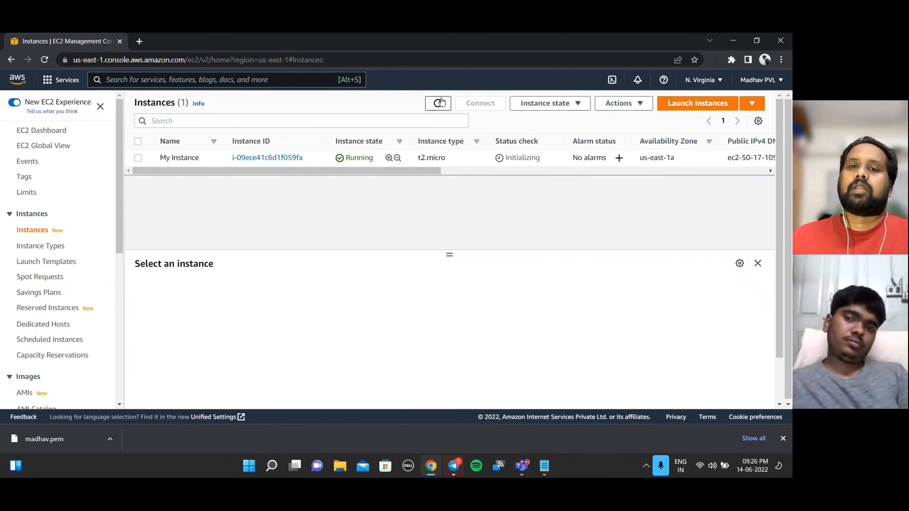
click(441, 101)
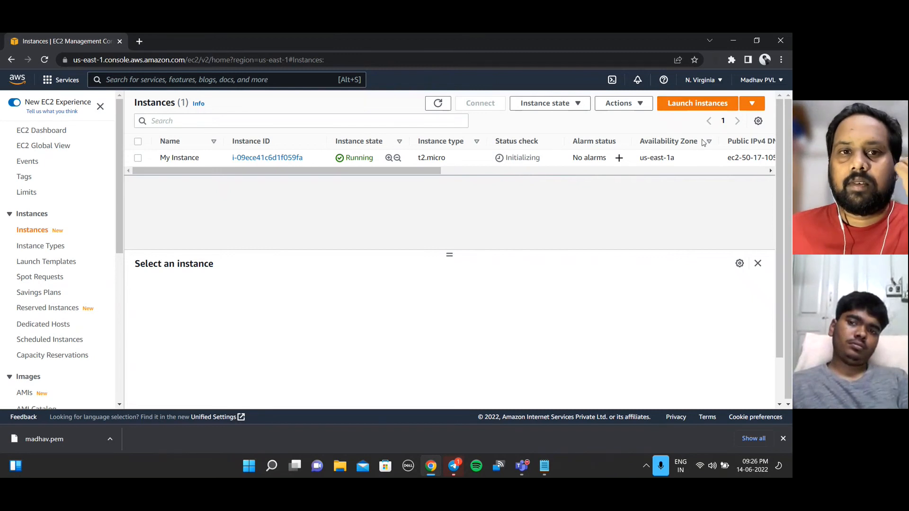
click(437, 104)
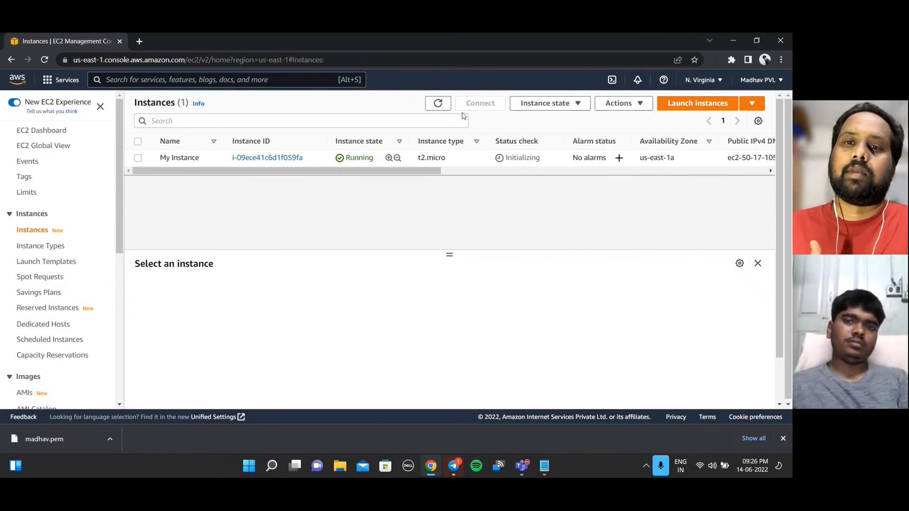
click(439, 106)
click(439, 106)
click(439, 105)
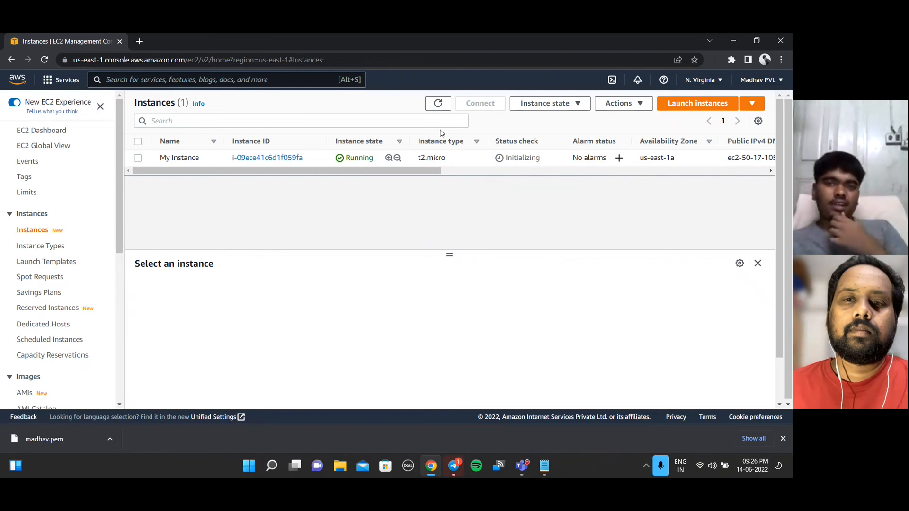
click(434, 109)
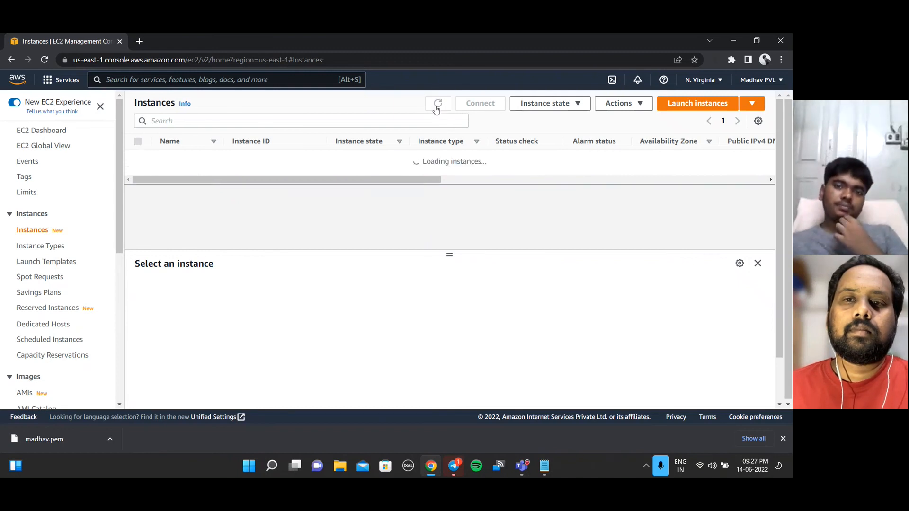
click(434, 108)
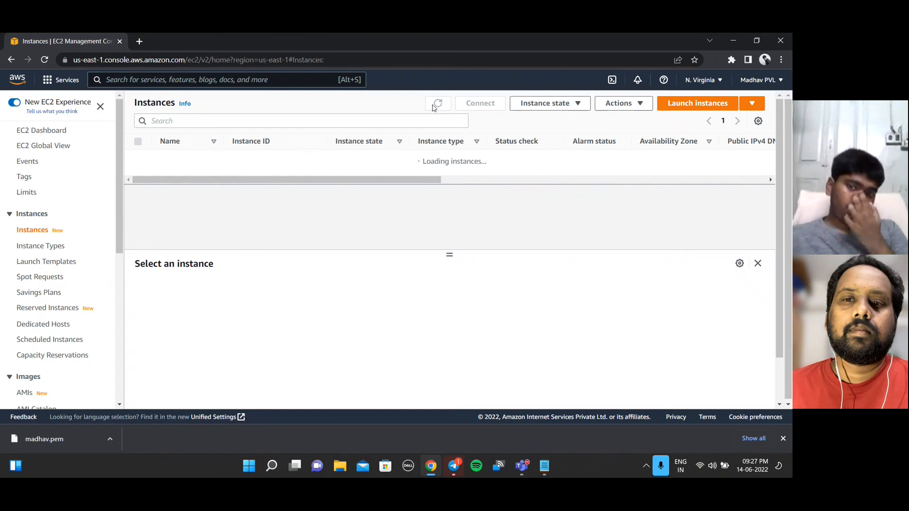
click(434, 107)
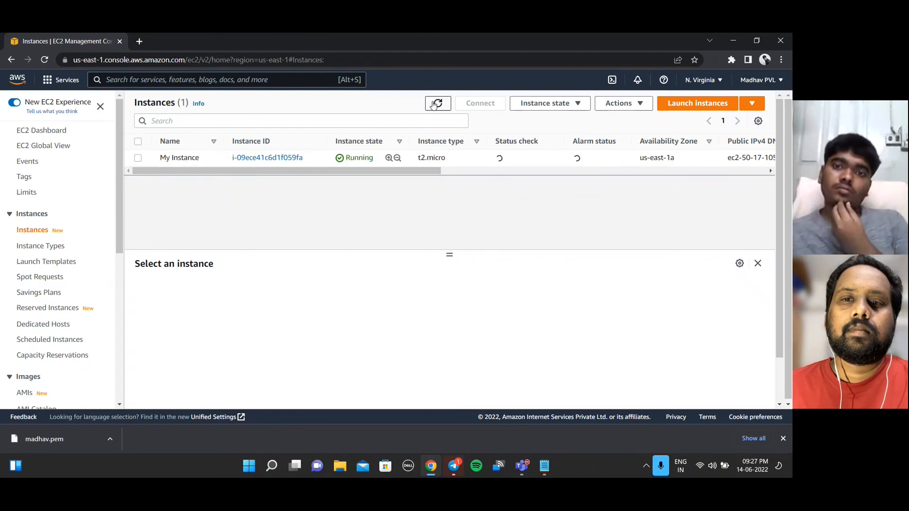
click(435, 103)
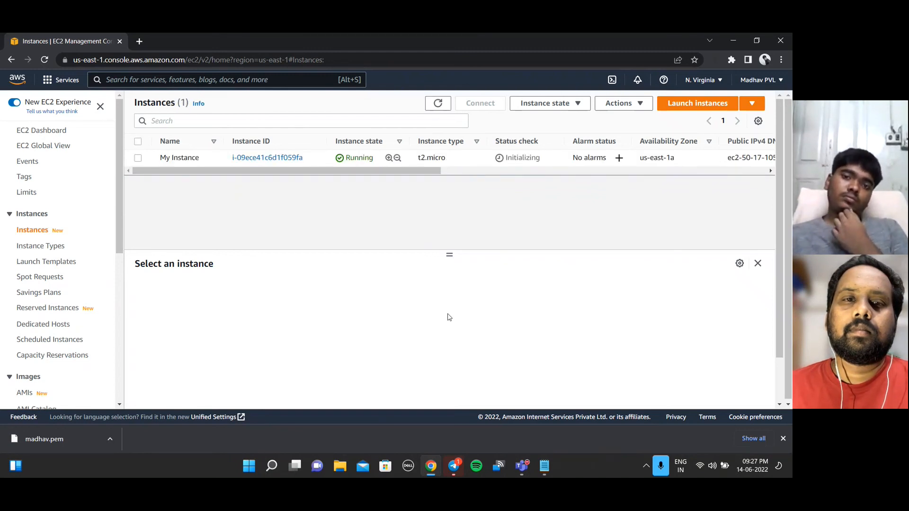
click(436, 104)
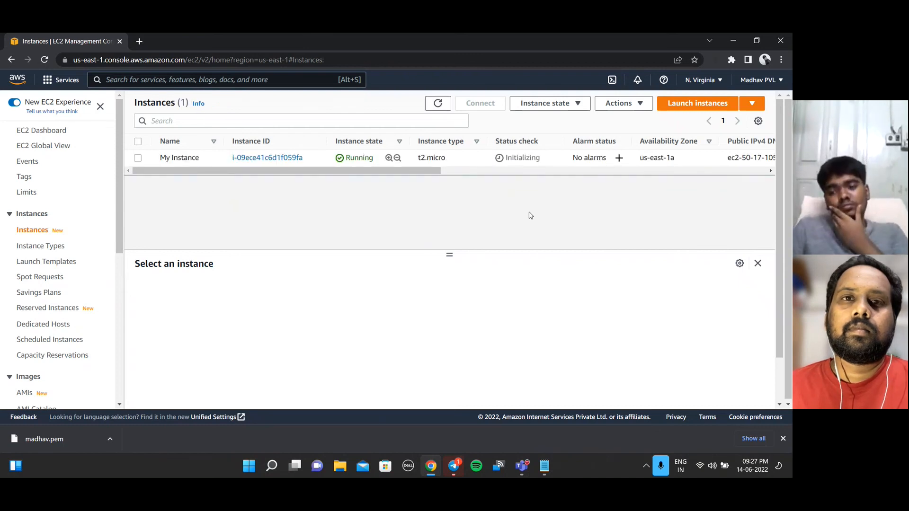
click(439, 108)
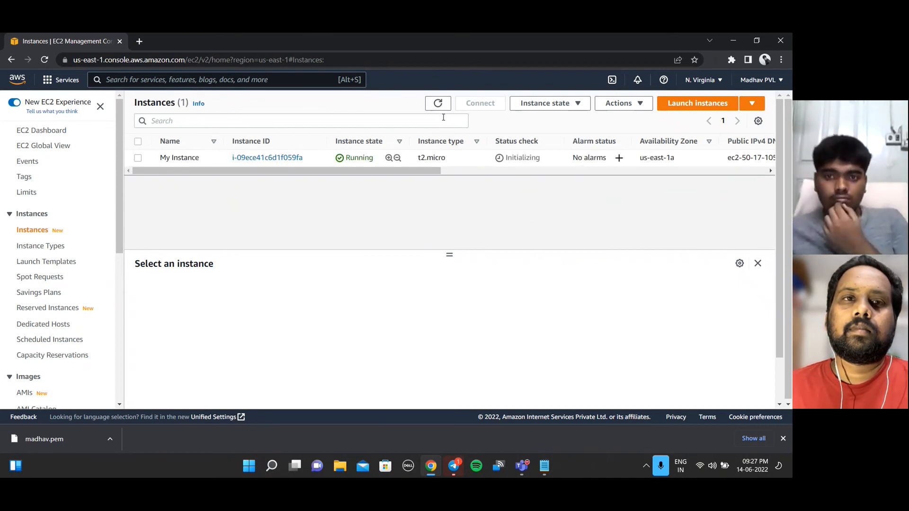
click(447, 111)
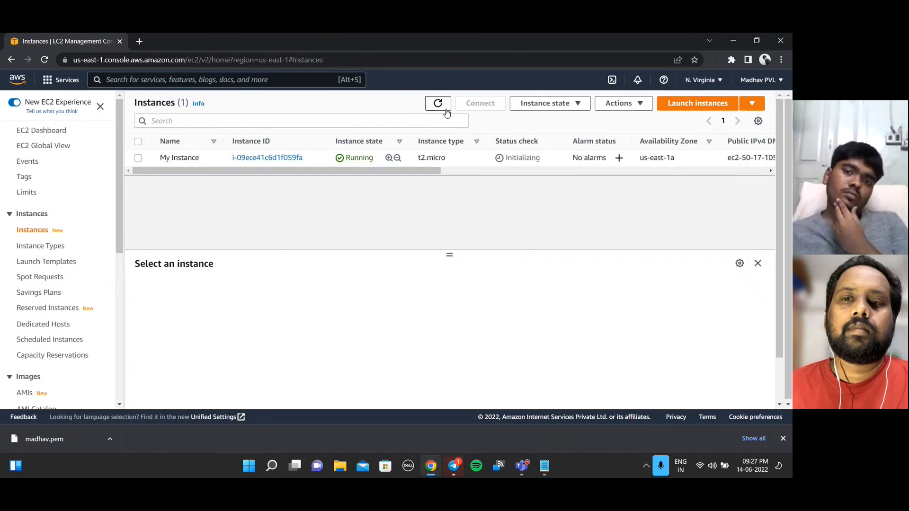
click(446, 113)
click(443, 113)
click(443, 112)
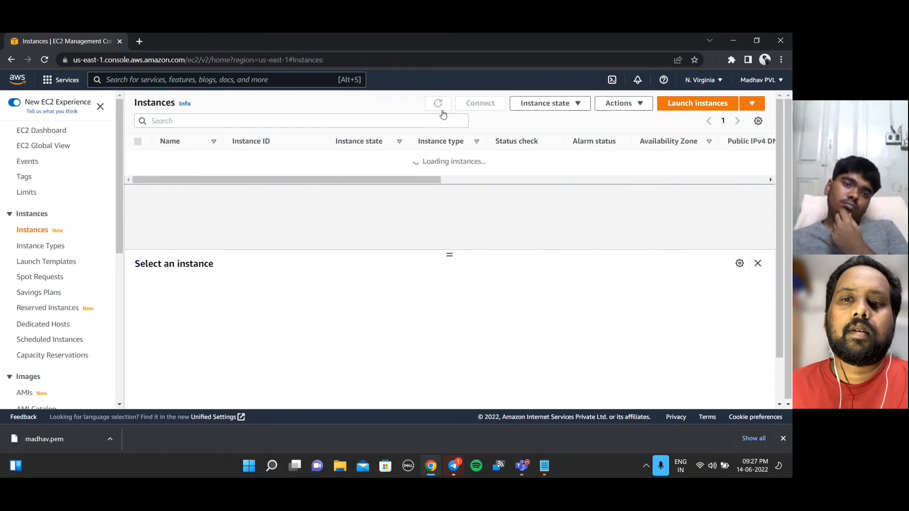
click(446, 108)
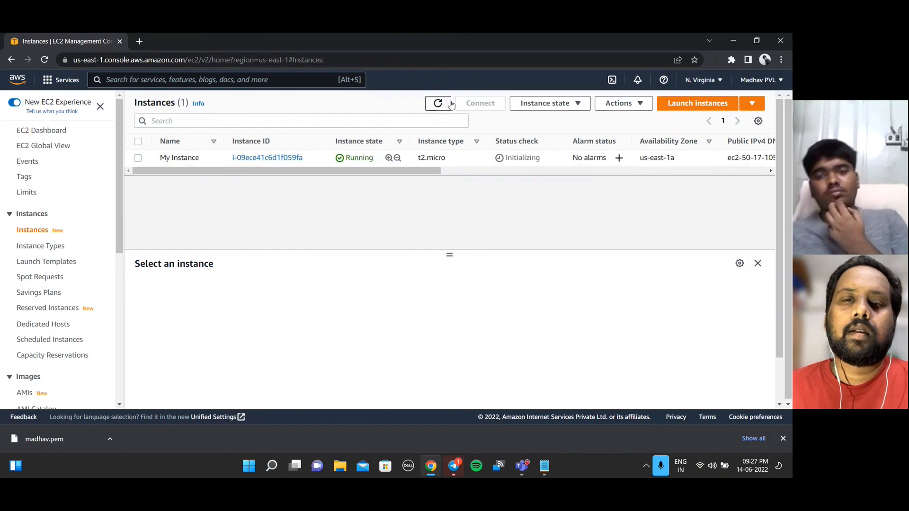
click(450, 106)
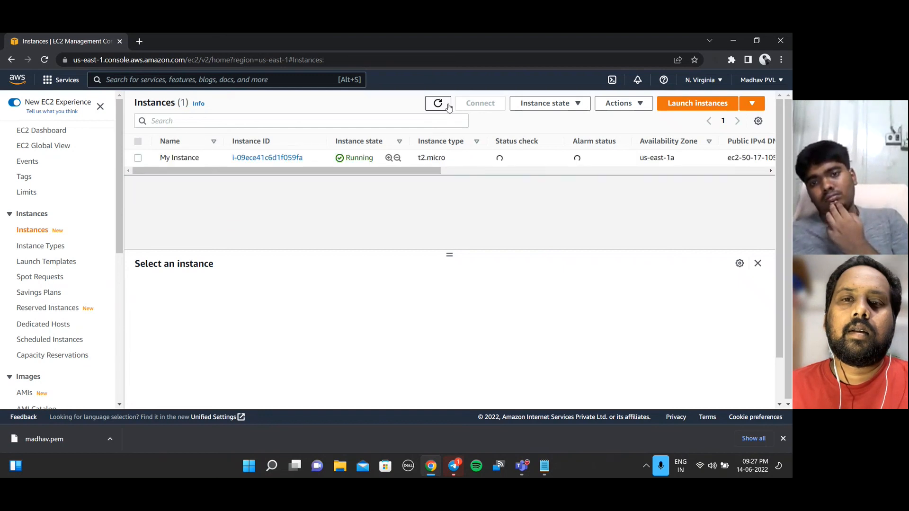
click(448, 109)
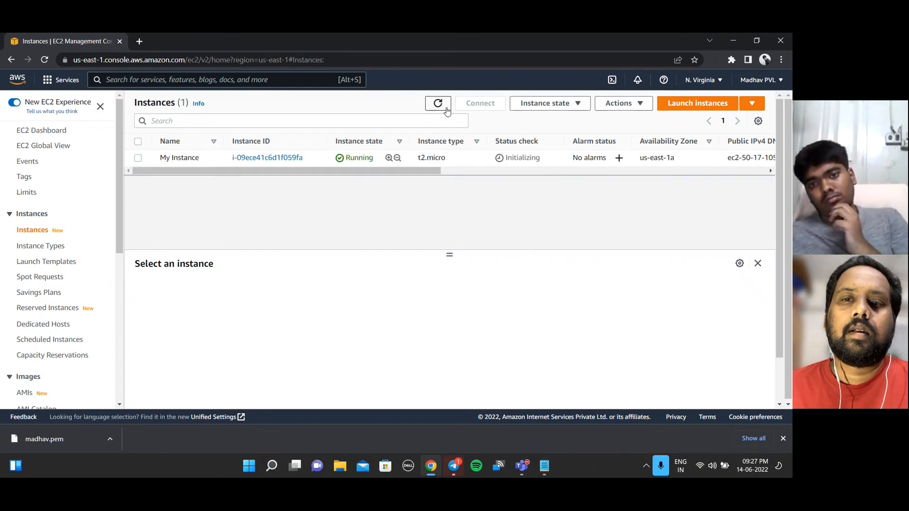
click(447, 110)
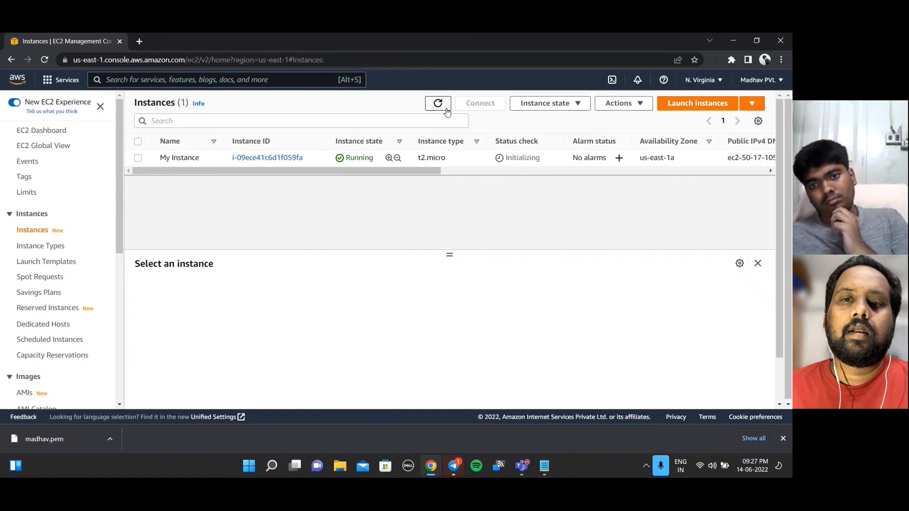
click(448, 110)
click(442, 107)
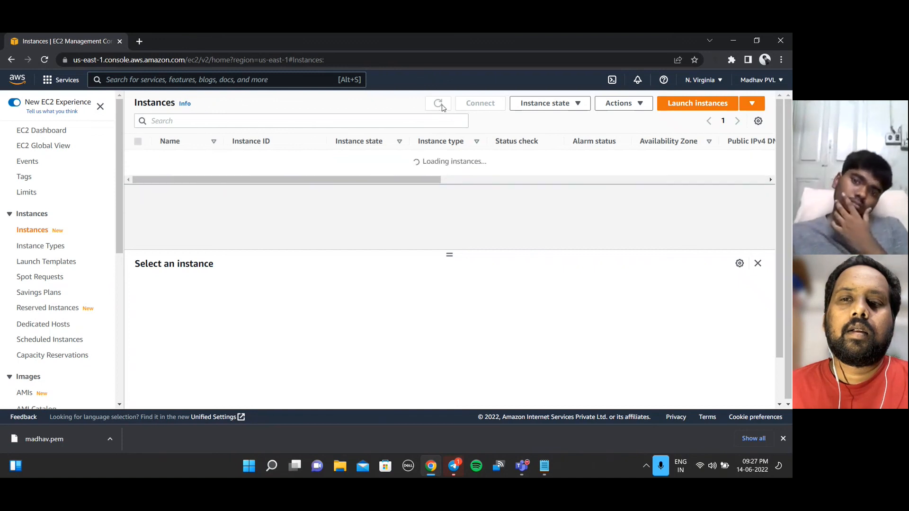
click(442, 107)
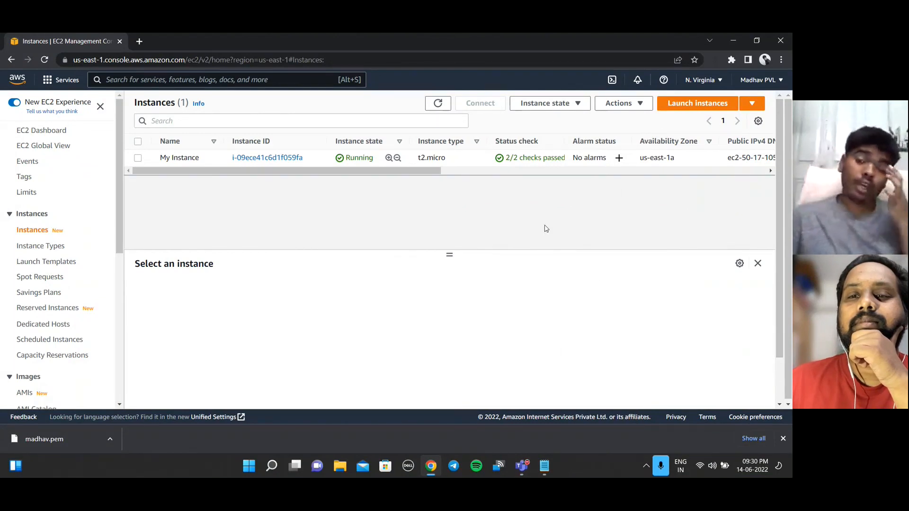
click(440, 102)
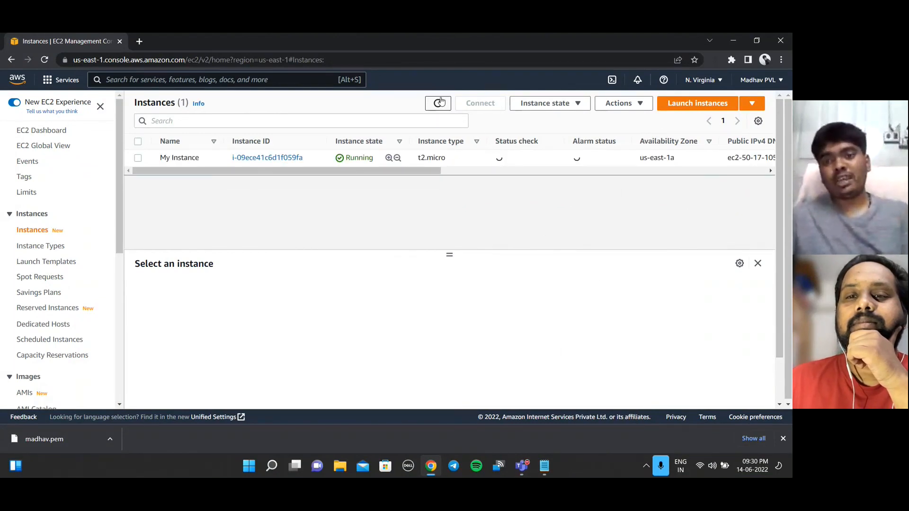
Switch to Notepad to review the numbered list of AWS exercises, and minimize it again
click(543, 466)
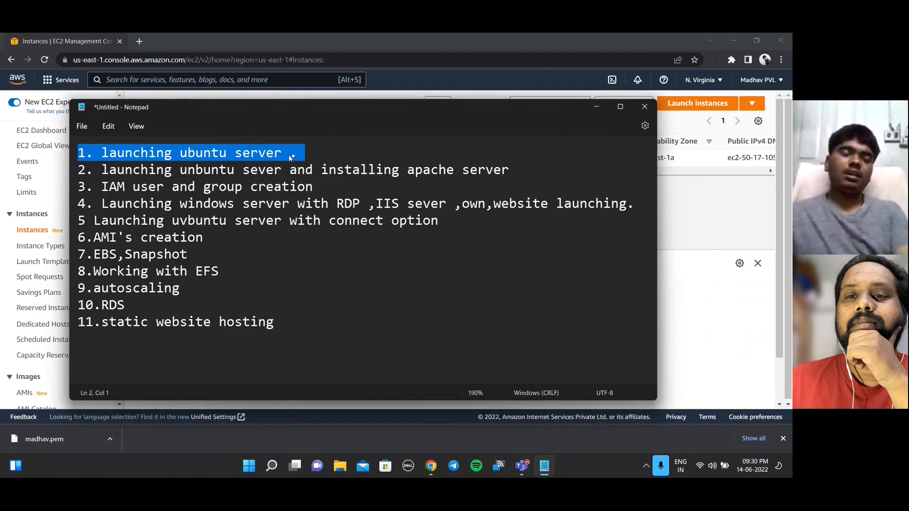
click(597, 108)
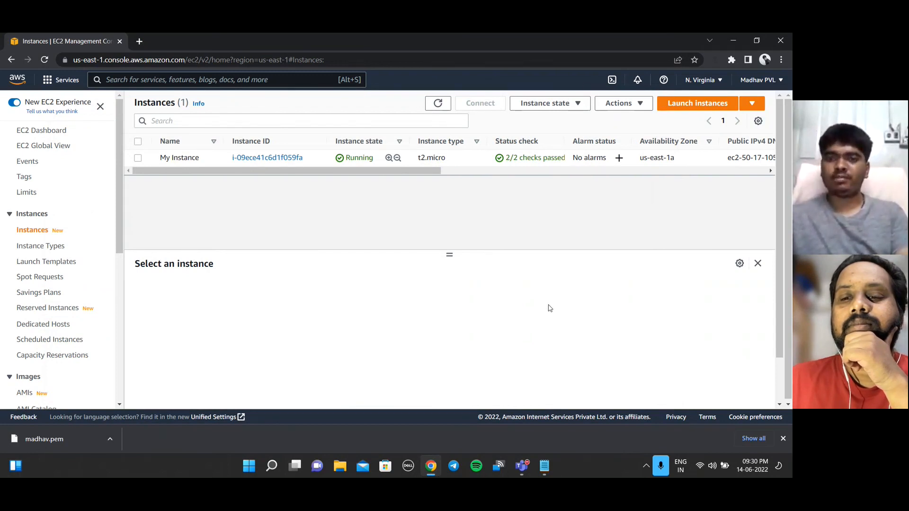
click(526, 467)
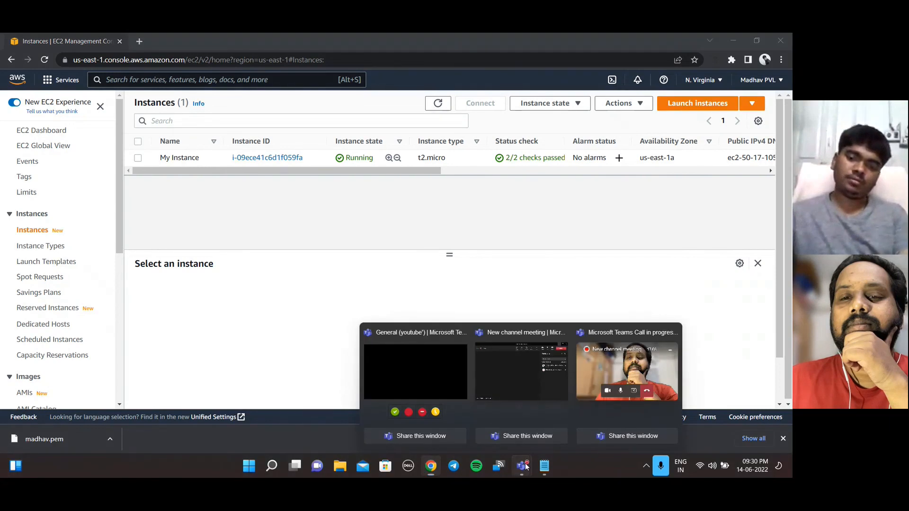